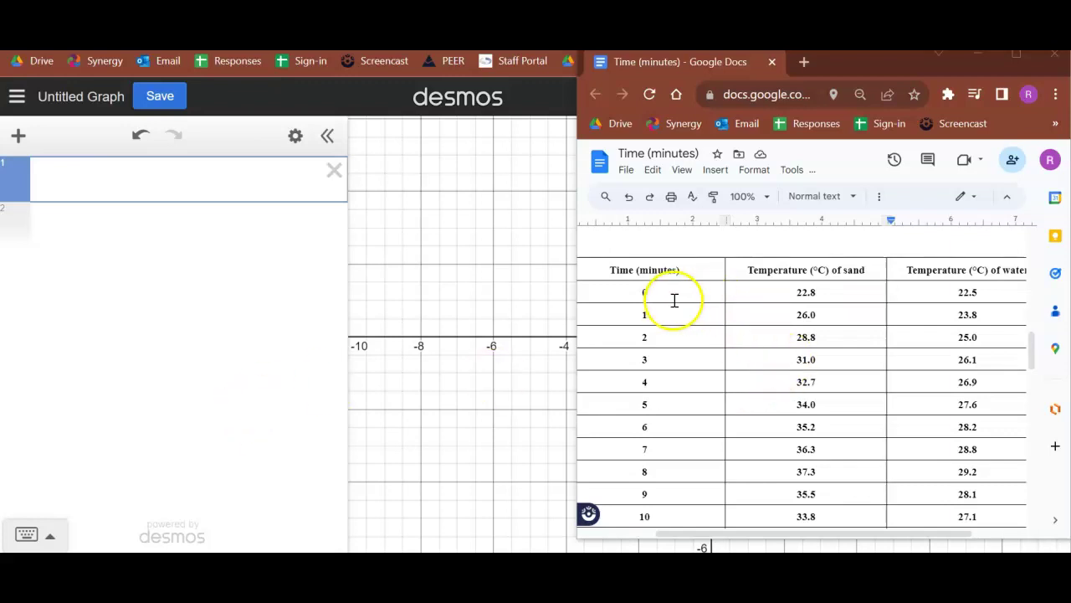
Select and then deselect the time and sand temperature values in the Google Docs table.
left_click_drag(697, 271, 770, 458)
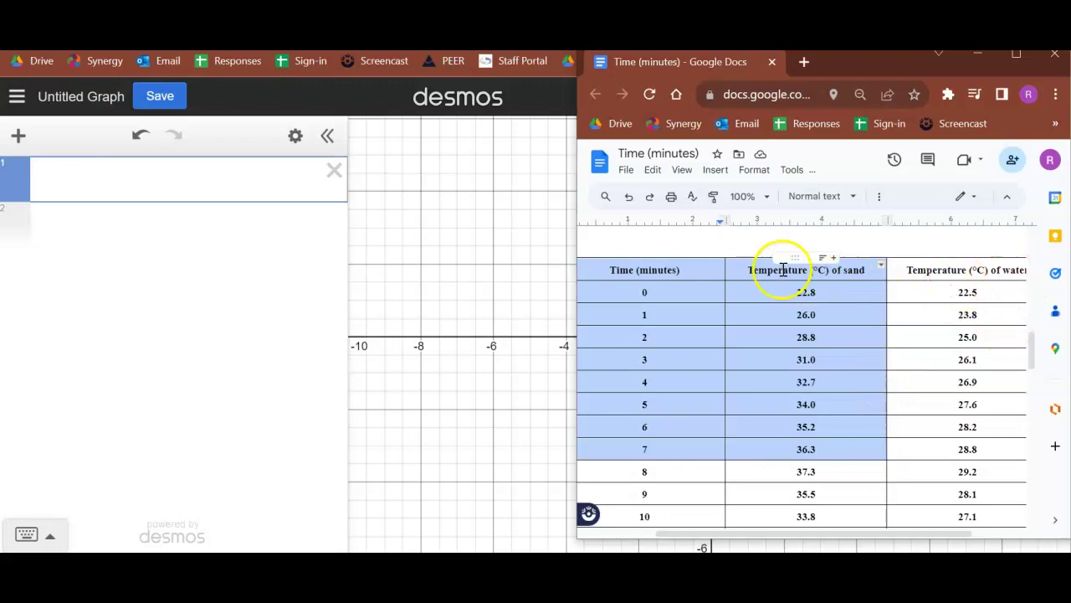
left_click(699, 267)
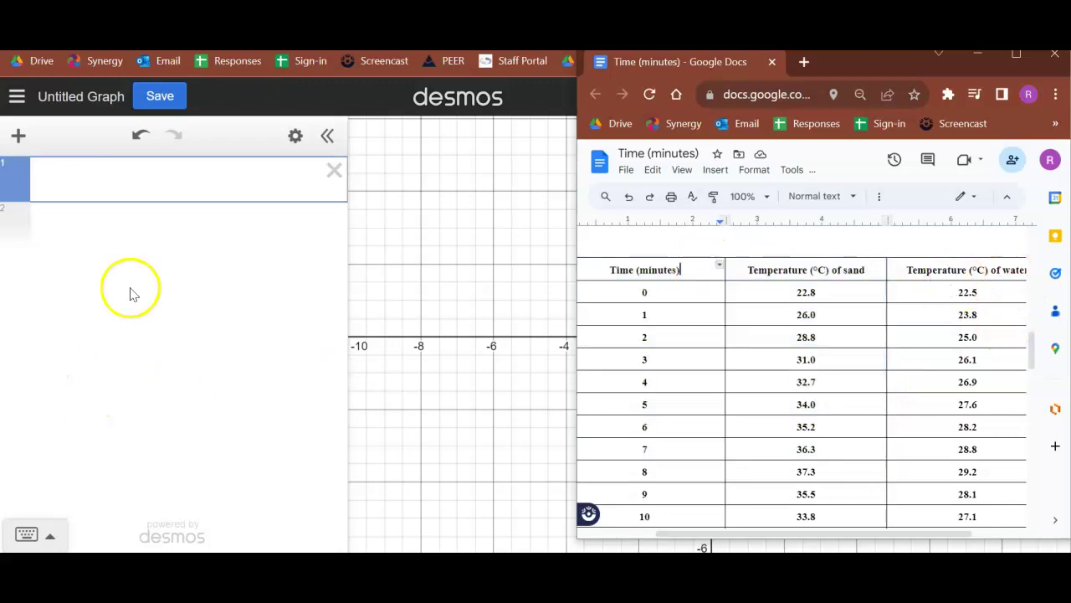
left_click(143, 178)
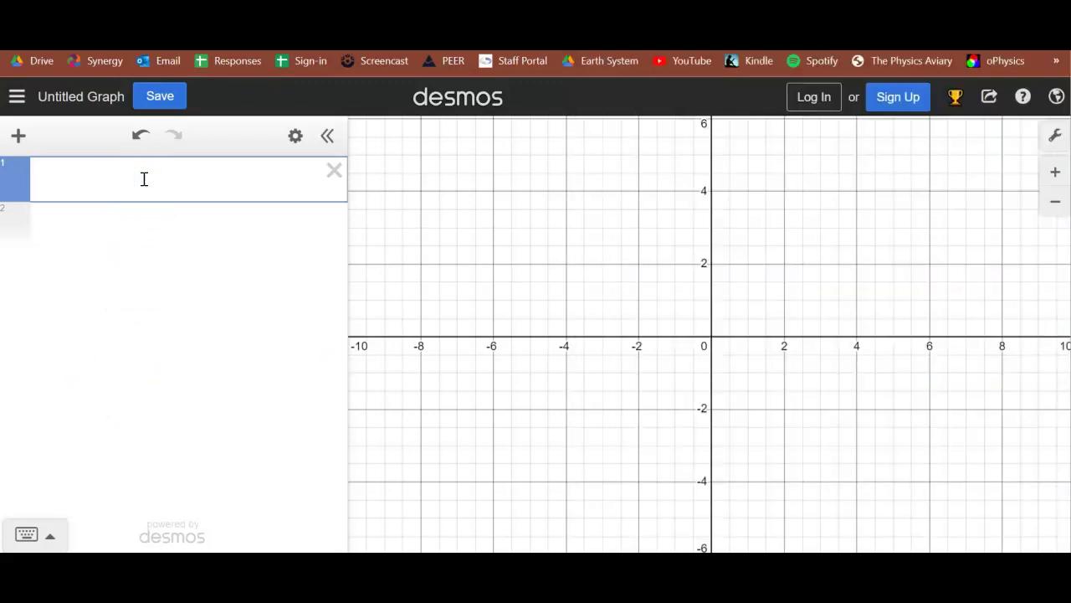
key("alt+Tab")
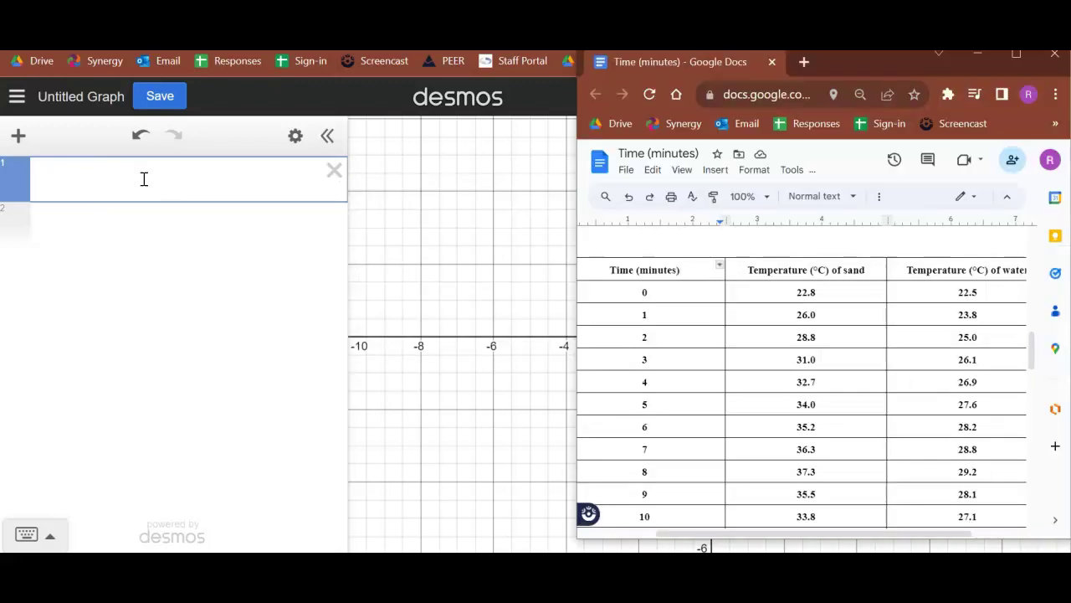
Shrink the Desmos window and resize it to fit left of the temperature document.
left_click(208, 173)
key("alt+Tab")
left_click_drag(401, 25, 402, 43)
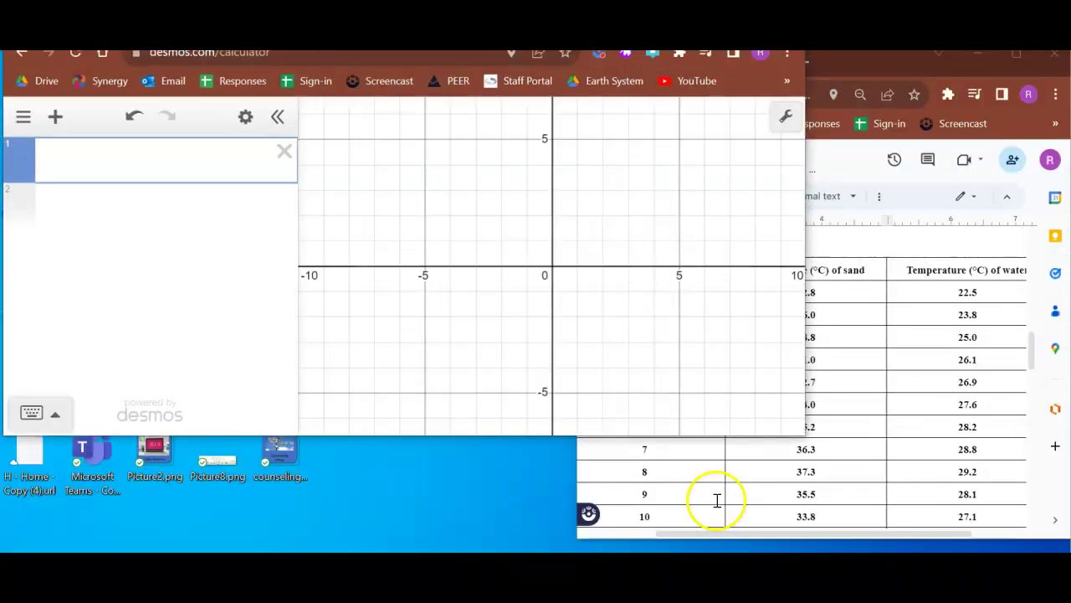
left_click_drag(803, 437, 563, 548)
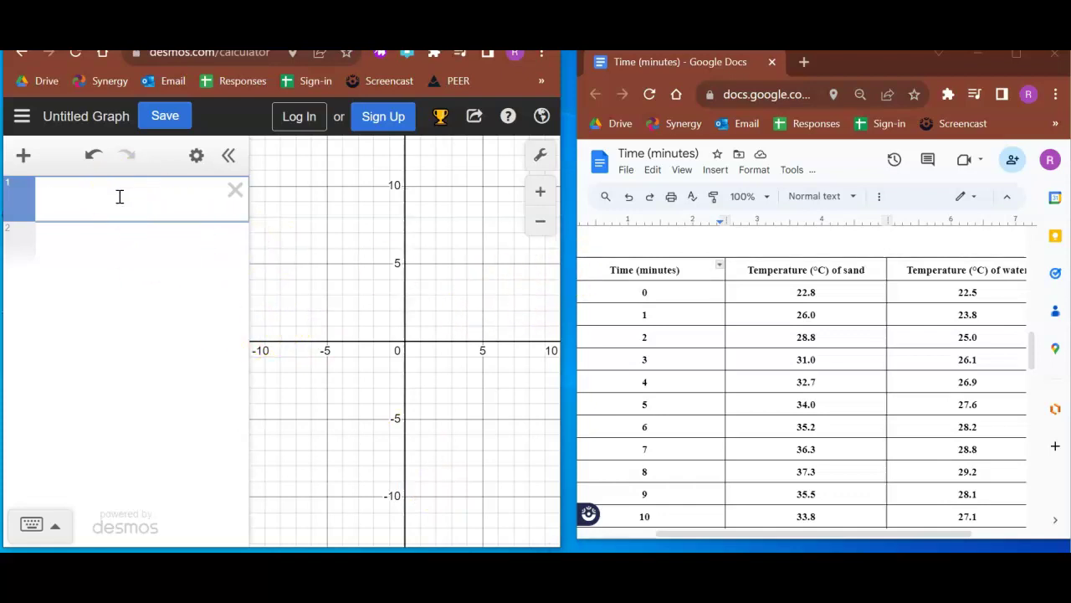
type("(")
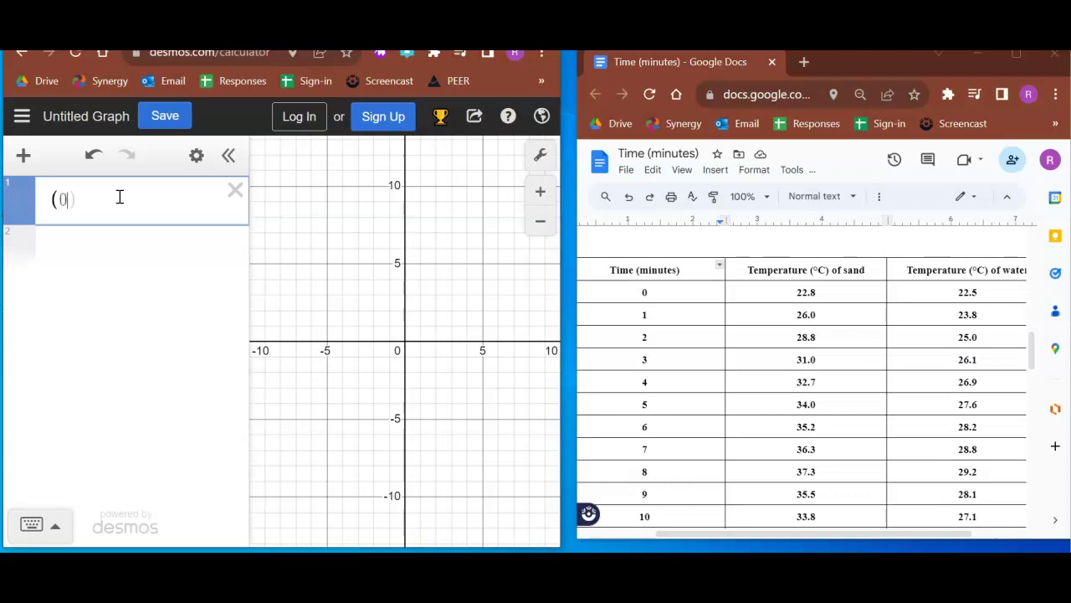
type("0,22")
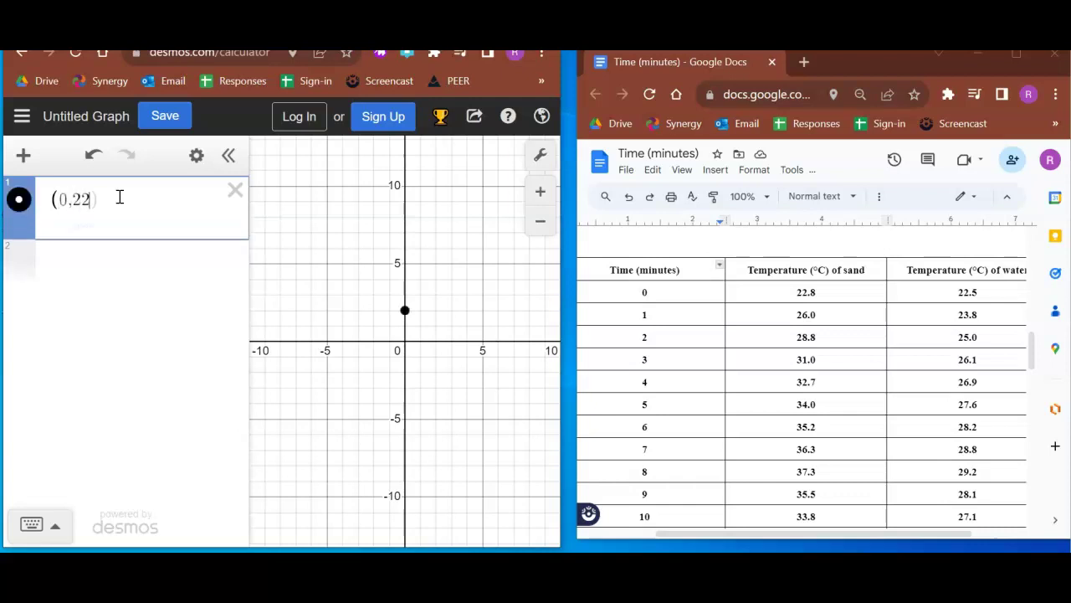
type(".8)")
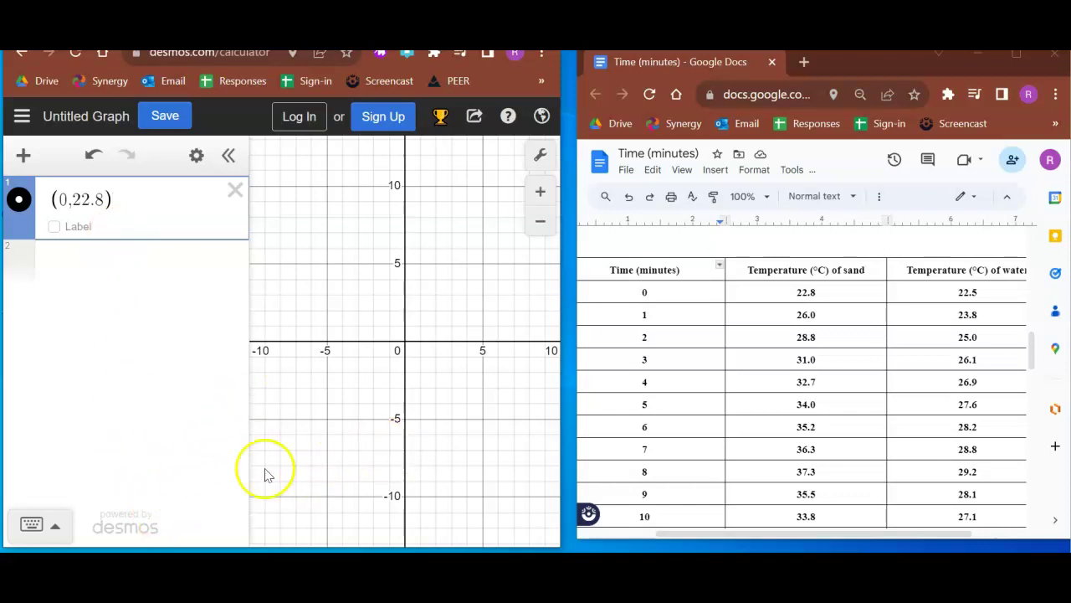
left_click(235, 195)
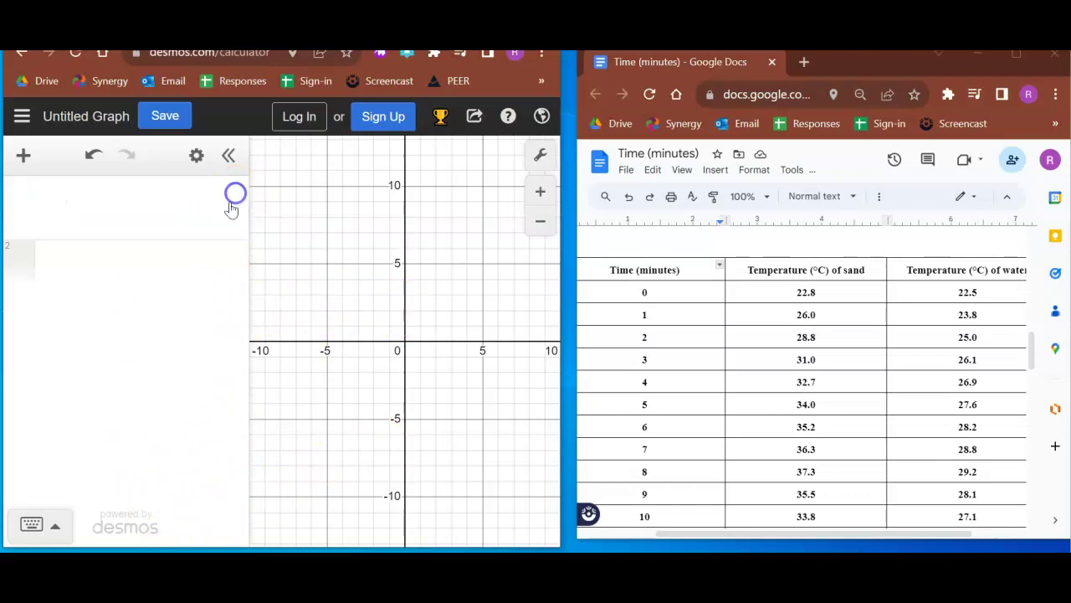
Insert a new table and enter times 0 through 3 in the x1 column.
left_click(24, 157)
left_click(52, 272)
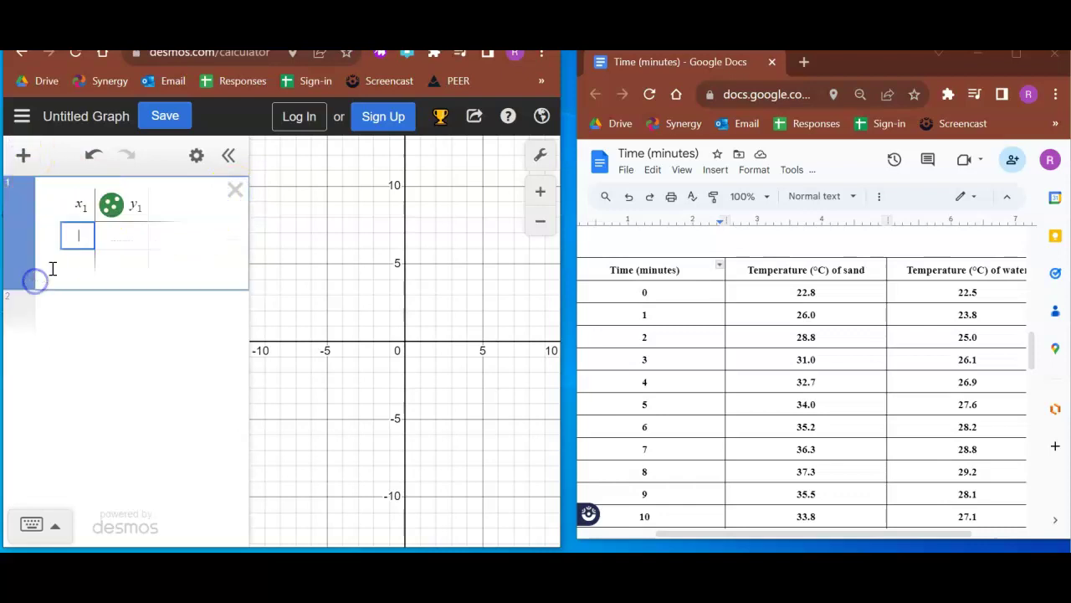
left_click(78, 238)
type("0")
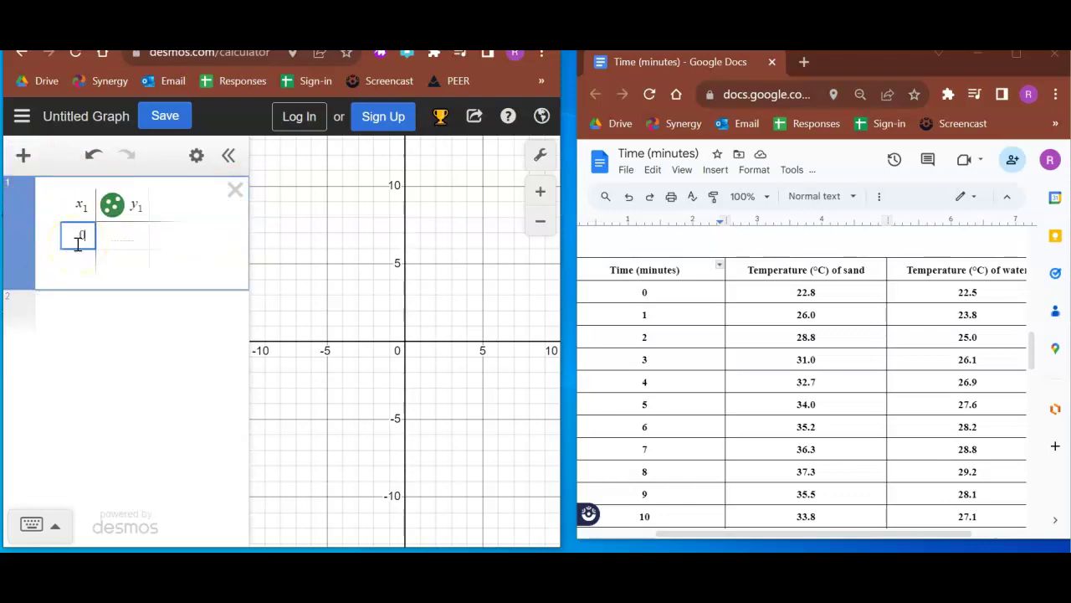
key("Return")
type("1")
key("Return")
type("2")
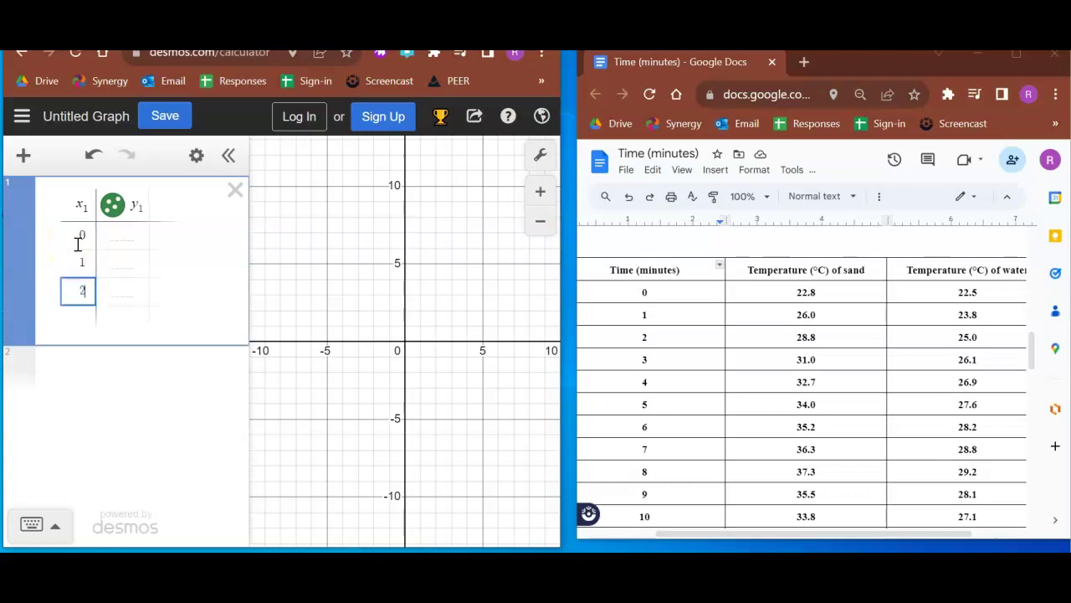
key("Return")
type("3")
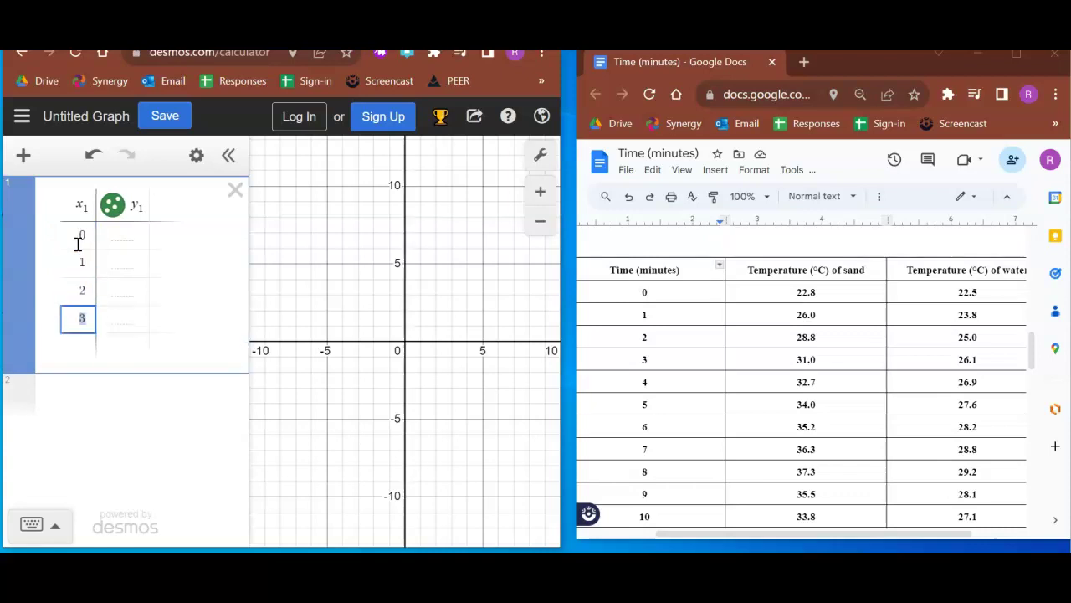
key("Return")
Continue the x1 column with times 4 through 17.
type("4")
key("Return")
type("5")
key("Return")
type("6 7 8")
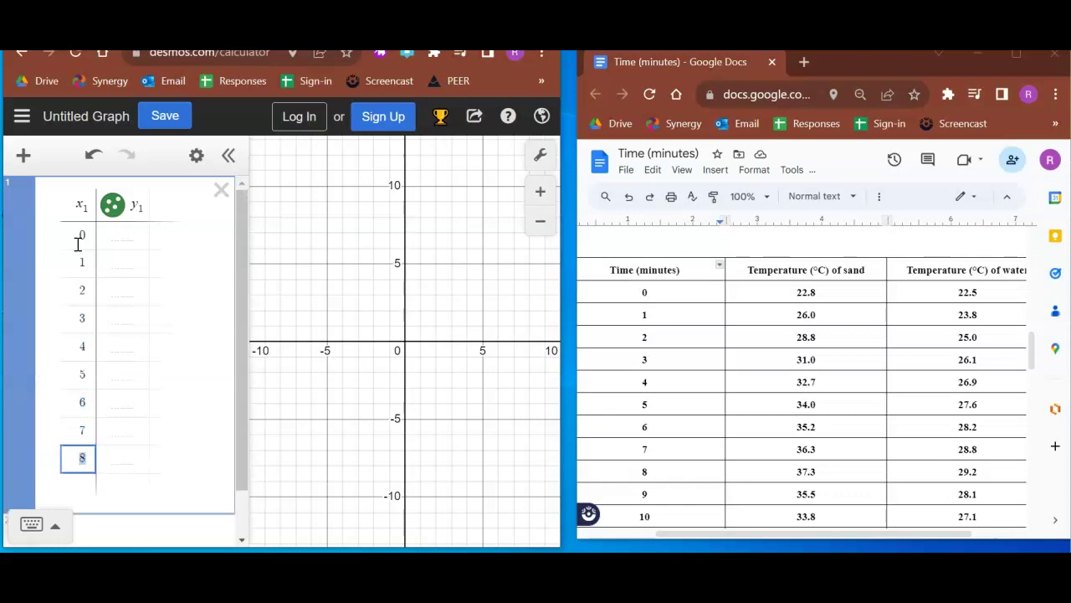
type(" 9 10 11 12 13")
key("Return")
type("14")
key("Return")
type("15")
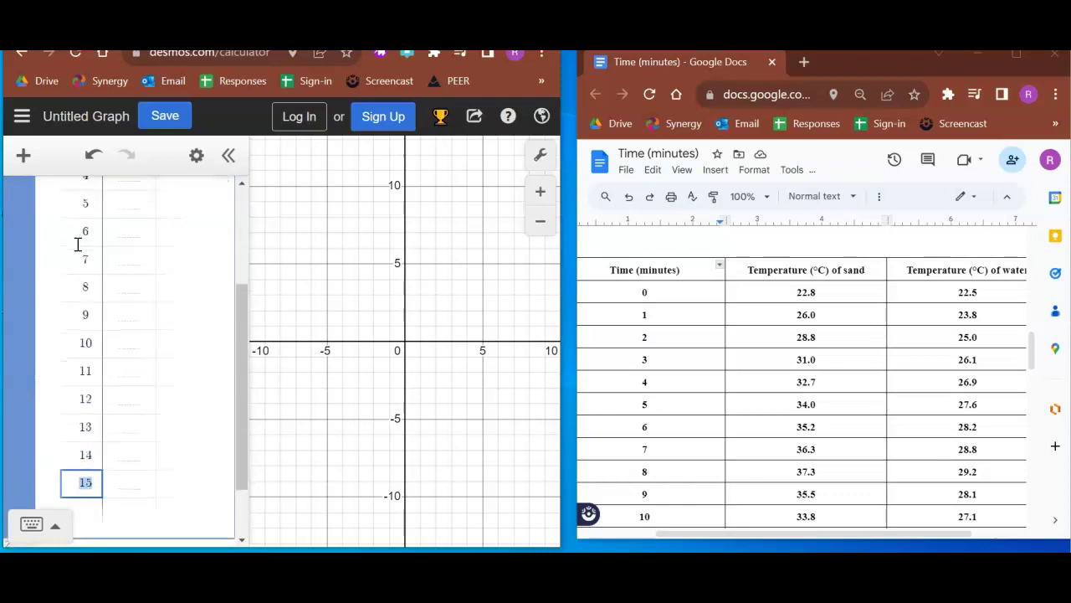
key("Return")
type("16")
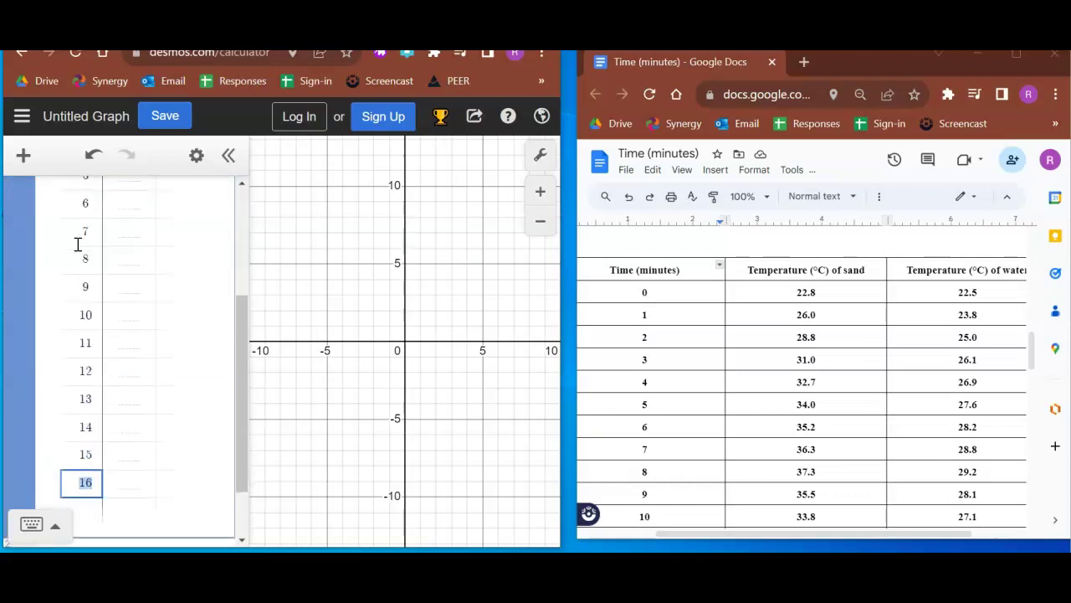
key("Return")
type("17")
scroll(120, 306, "up", 3)
Enter sand temperatures 22.8 and 26.0 in the first y1 cells.
left_click(131, 240)
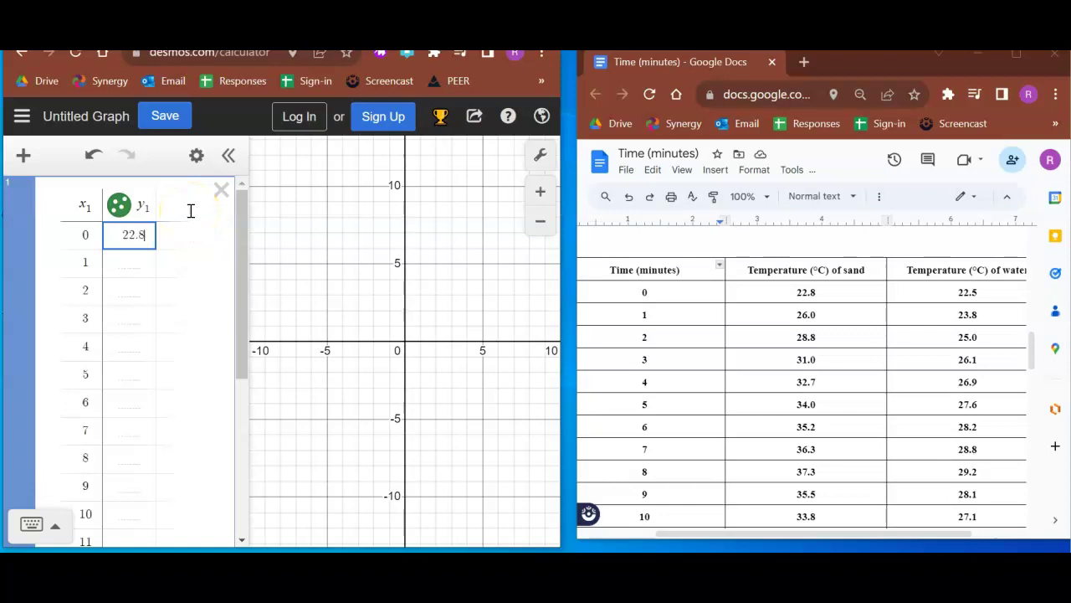
key("Return")
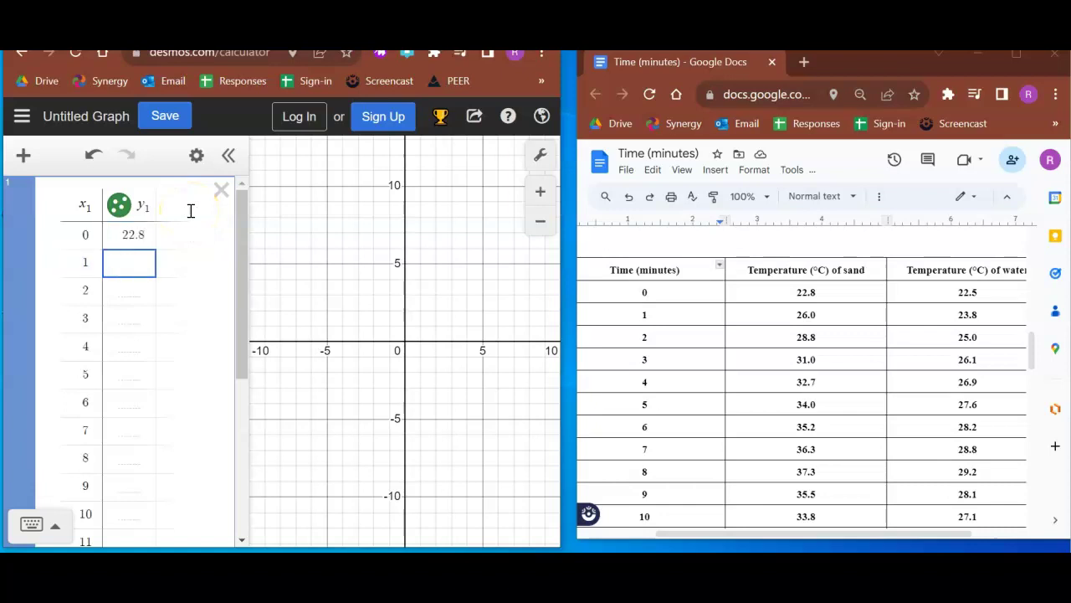
type("26.0")
key("Return")
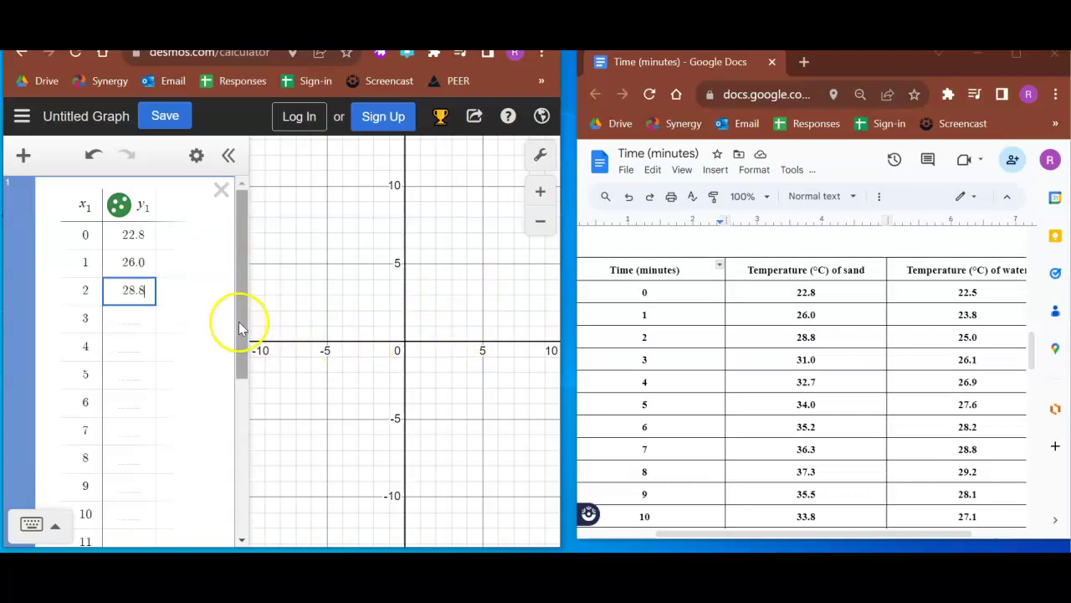
Pan and zoom the graph, then fit the view to the green sand points.
scroll(184, 464, "down", 3)
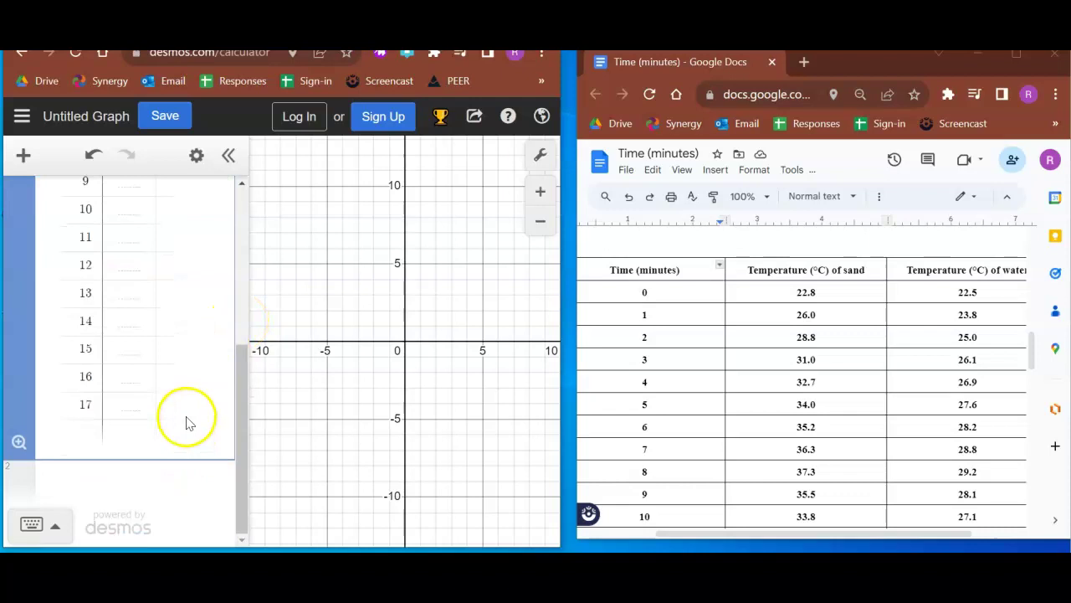
scroll(18, 446, "up", 3)
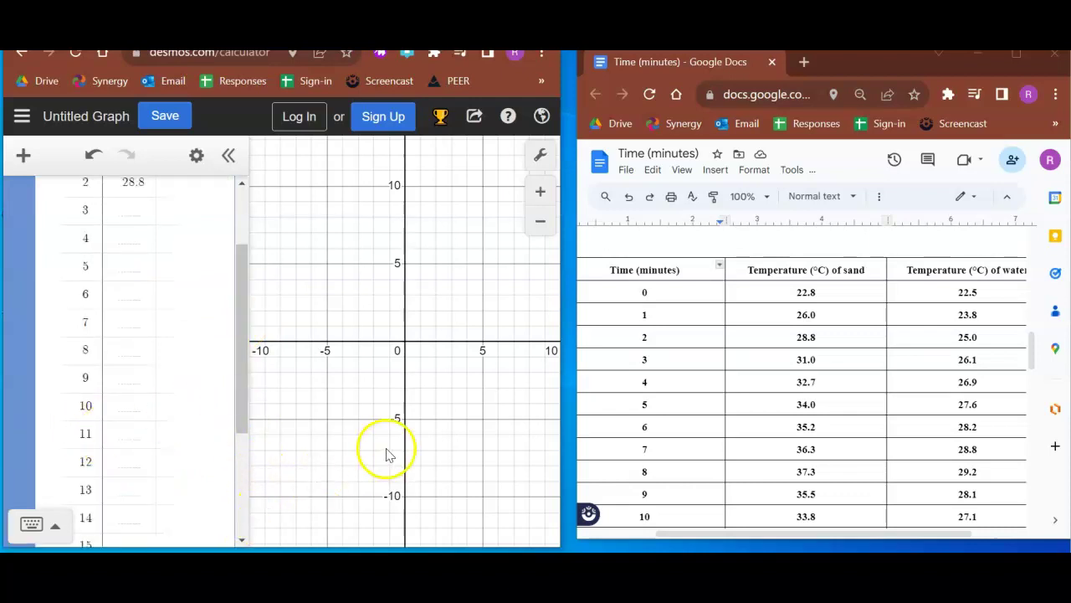
left_click_drag(490, 300, 373, 390)
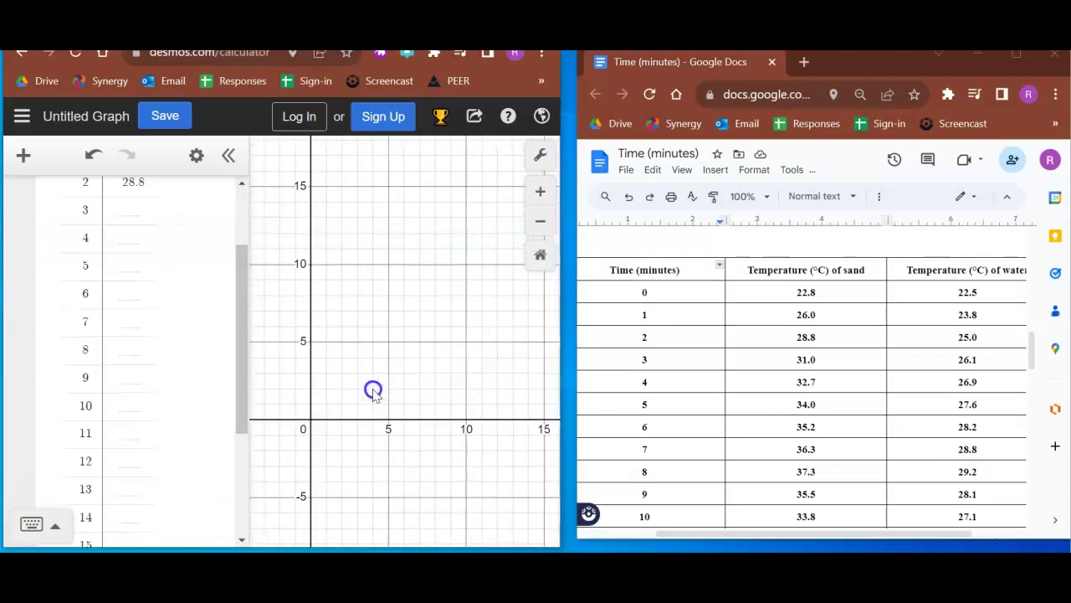
left_click_drag(521, 335, 503, 421)
scroll(455, 368, "down", 5)
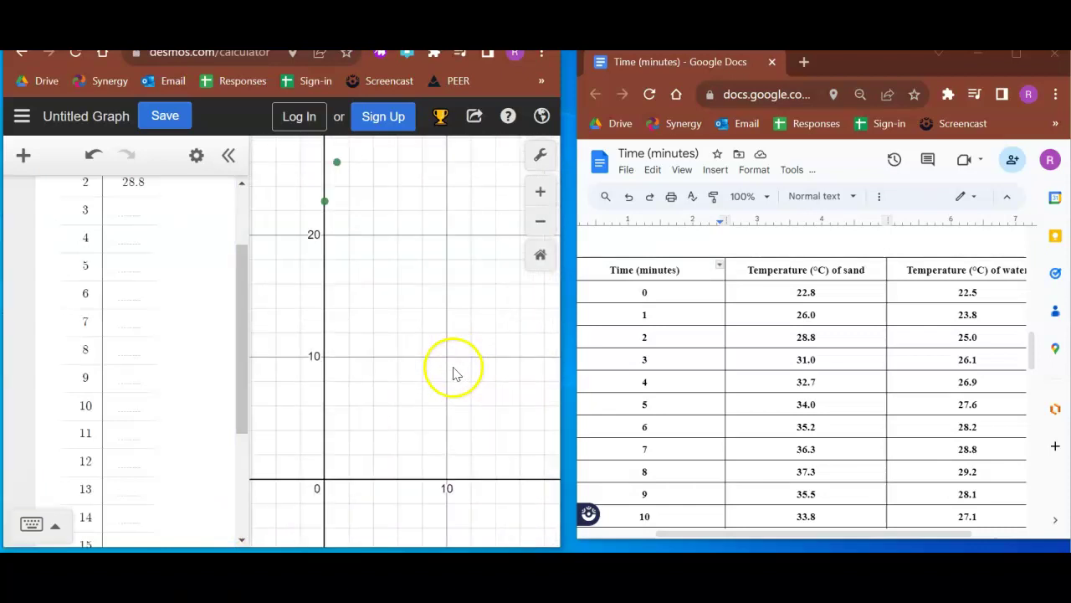
left_click_drag(448, 314, 417, 350)
scroll(127, 415, "down", 3)
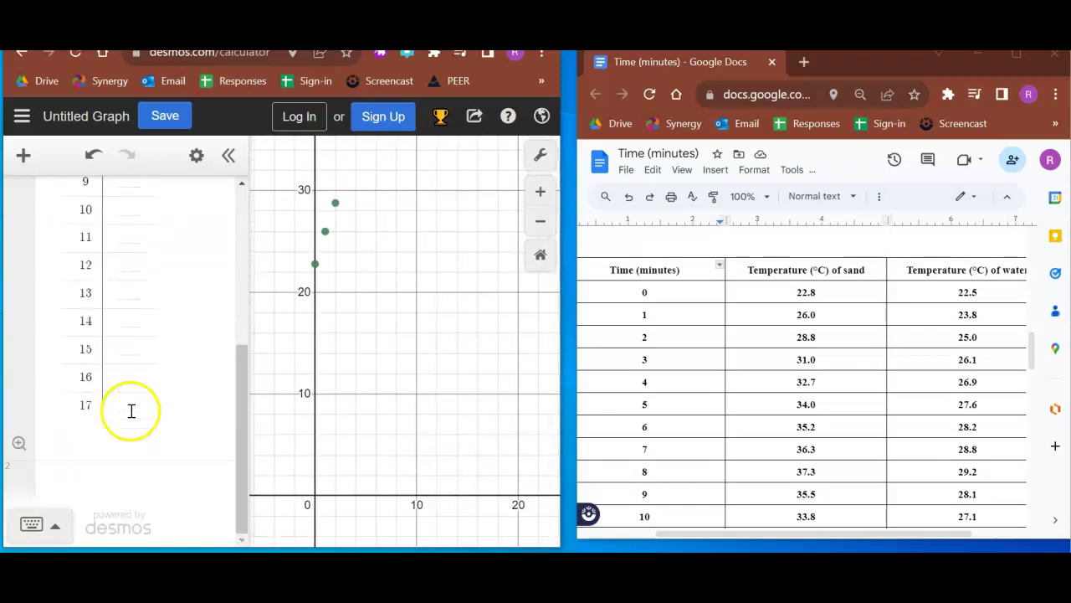
left_click(20, 443)
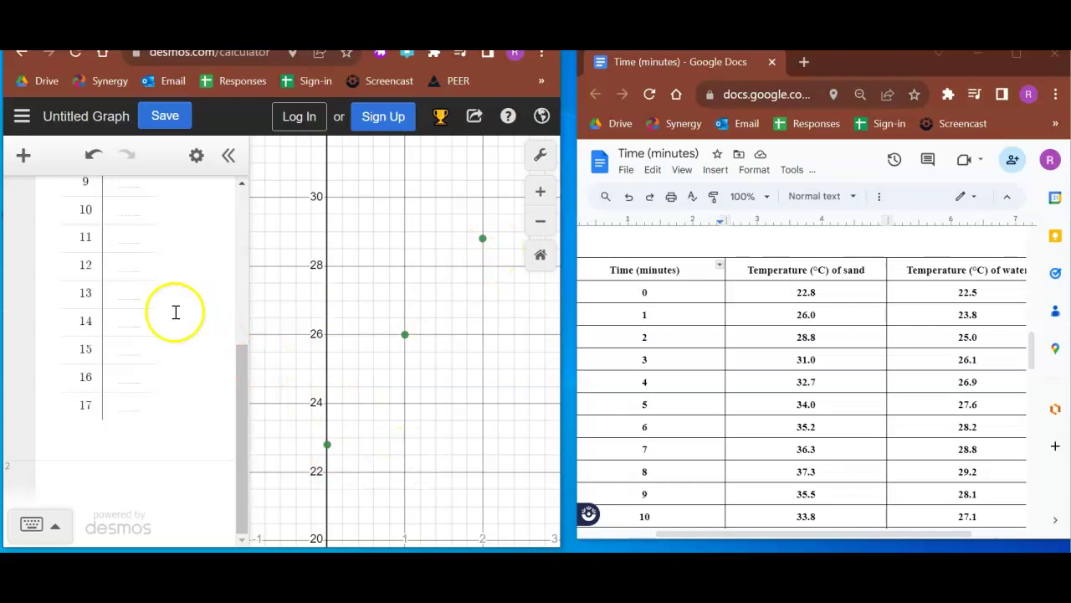
scroll(175, 311, "up", 4)
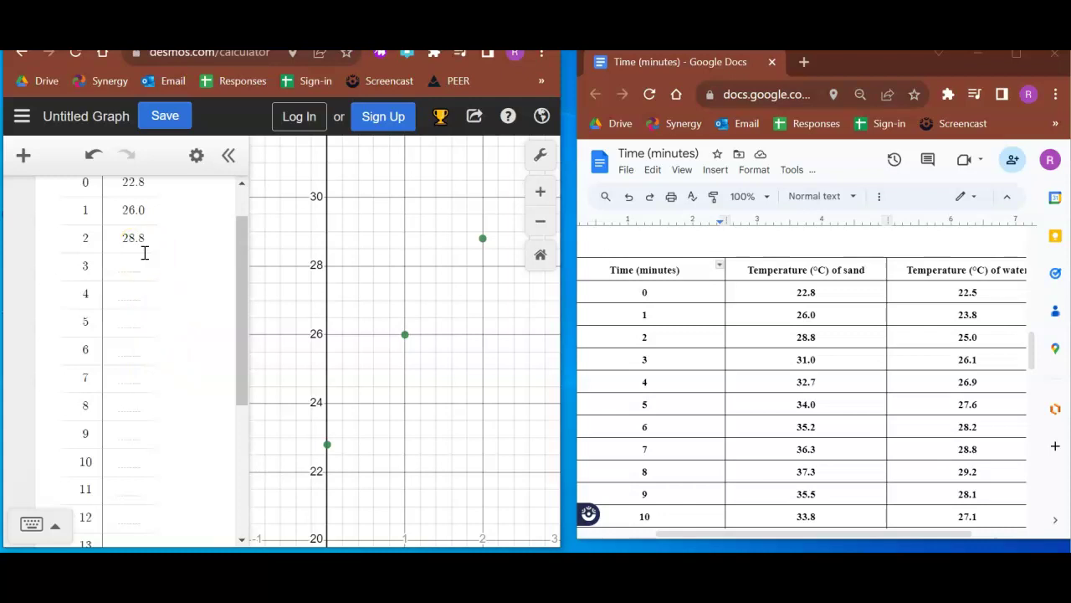
Add a second table and enter times 0 and 1 in x2 to auto-fill rows.
left_click(23, 157)
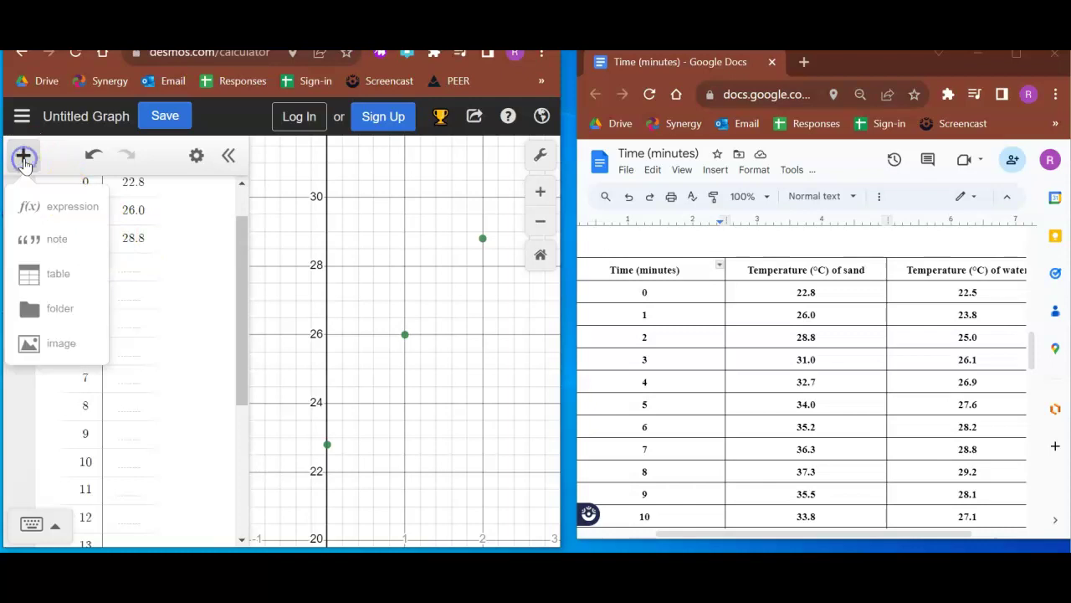
left_click(38, 274)
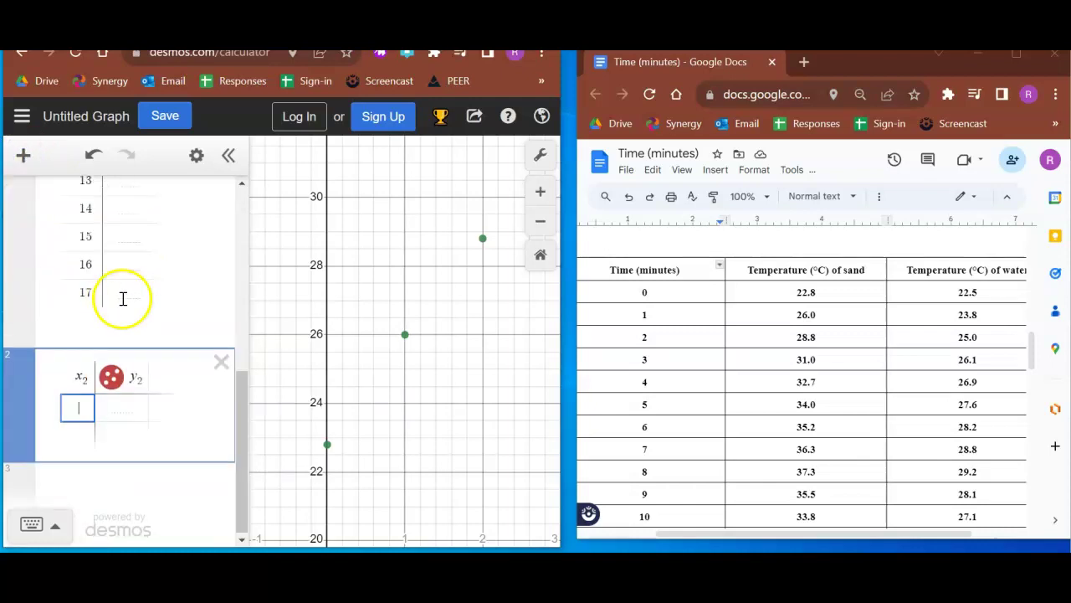
left_click(77, 407)
type("0")
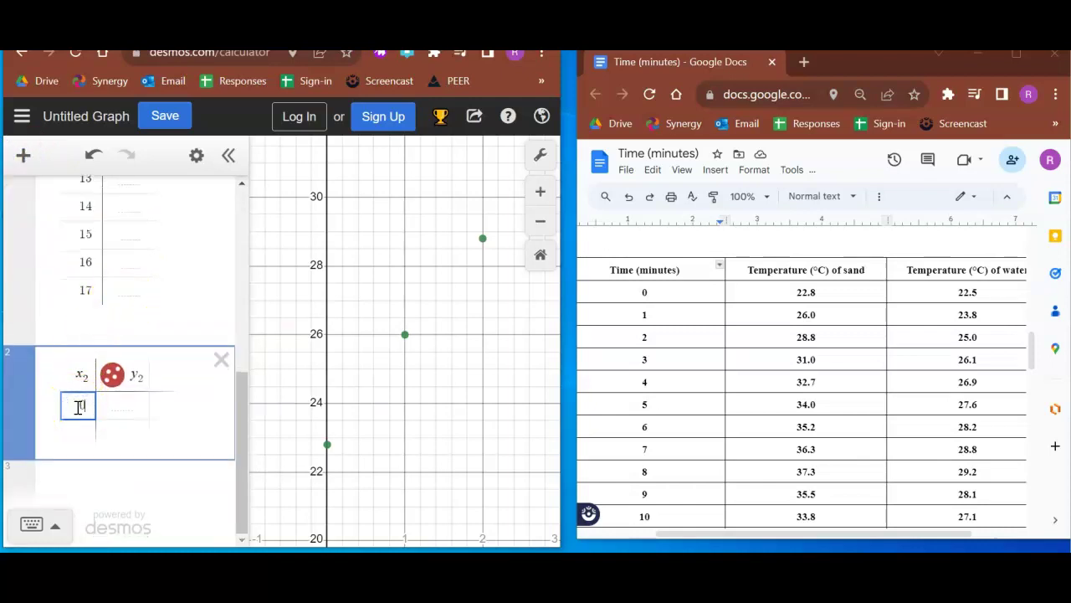
key("Return")
type("1")
key("Return")
key("Return")
key("Return")
key("Return")
key("Return")
key("Return")
key("Return")
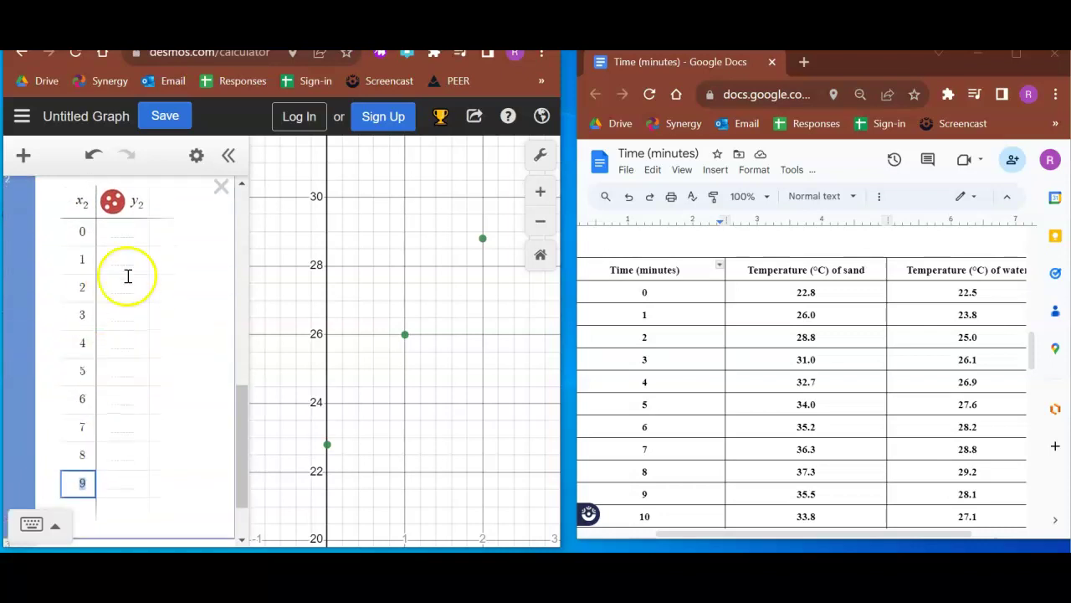
Enter water temperatures 22.5, 23.8 and 25.0 in the y2 column.
left_click(133, 238)
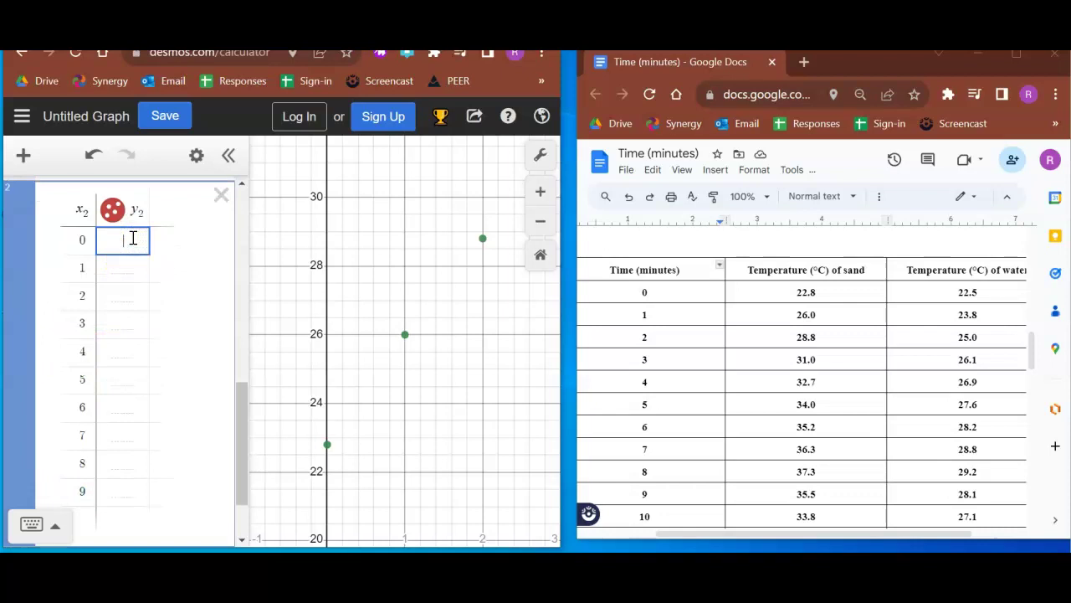
key("Return")
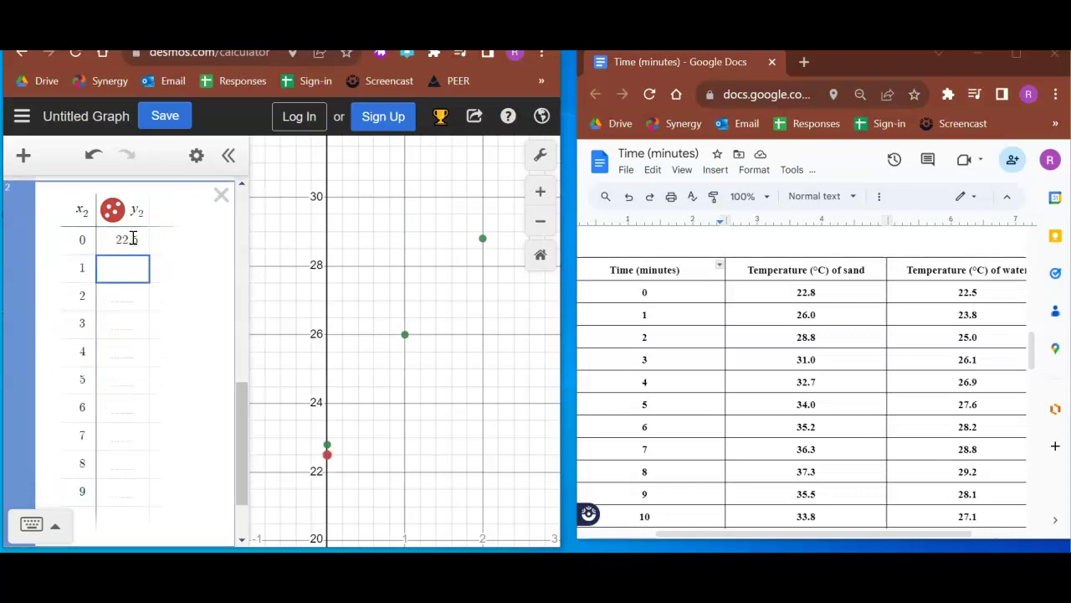
key("Return")
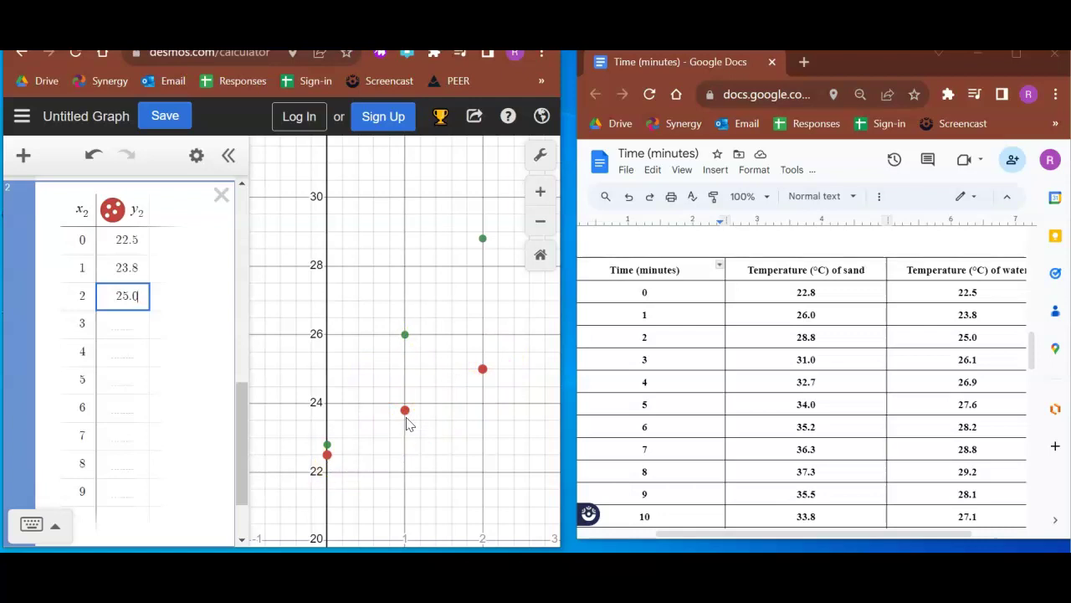
left_click(119, 221)
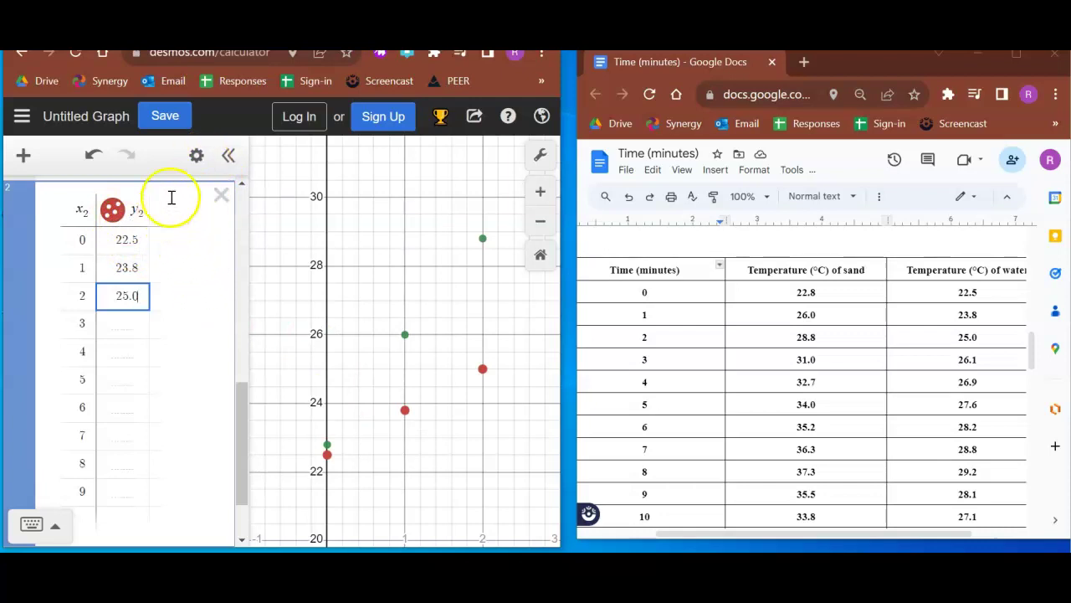
In edit mode, switch on connecting lines for the red water y2 series.
left_click(197, 156)
left_click(119, 207)
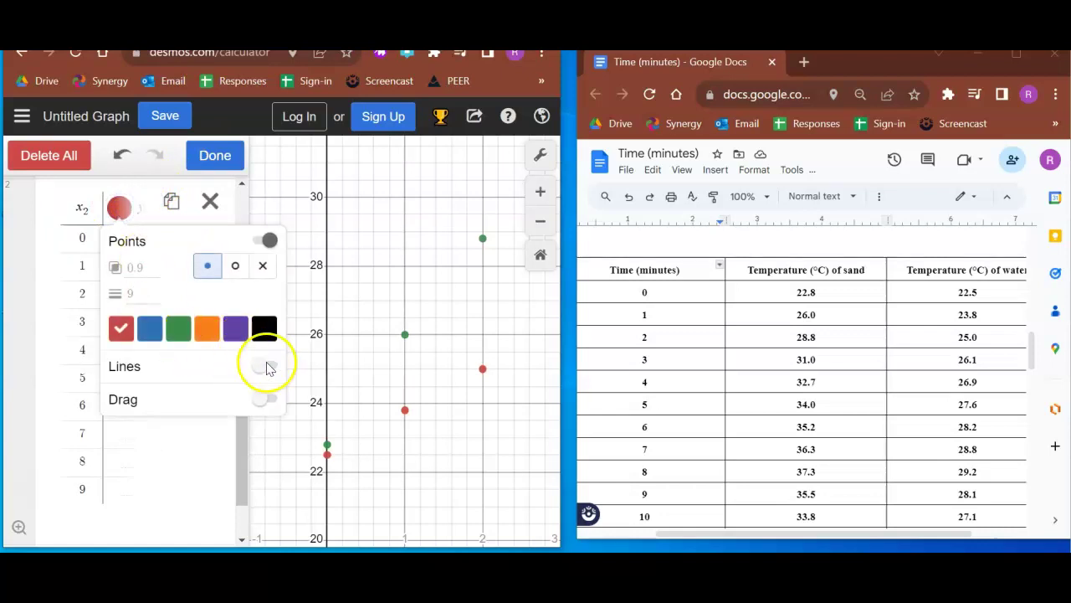
left_click(266, 365)
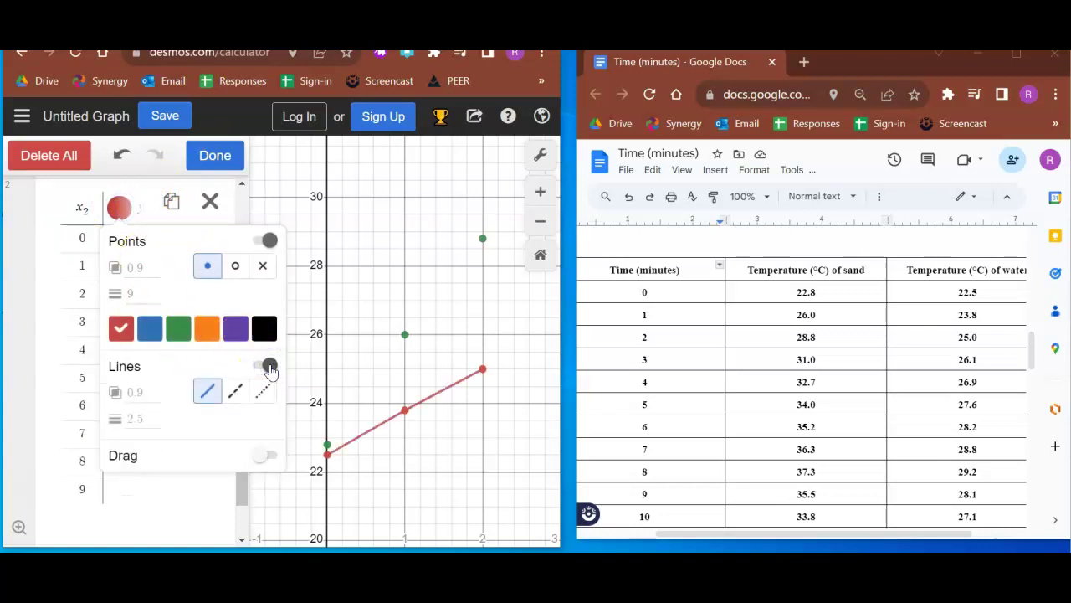
Restore the accidentally deleted y2 water column with Undo.
left_click(209, 202)
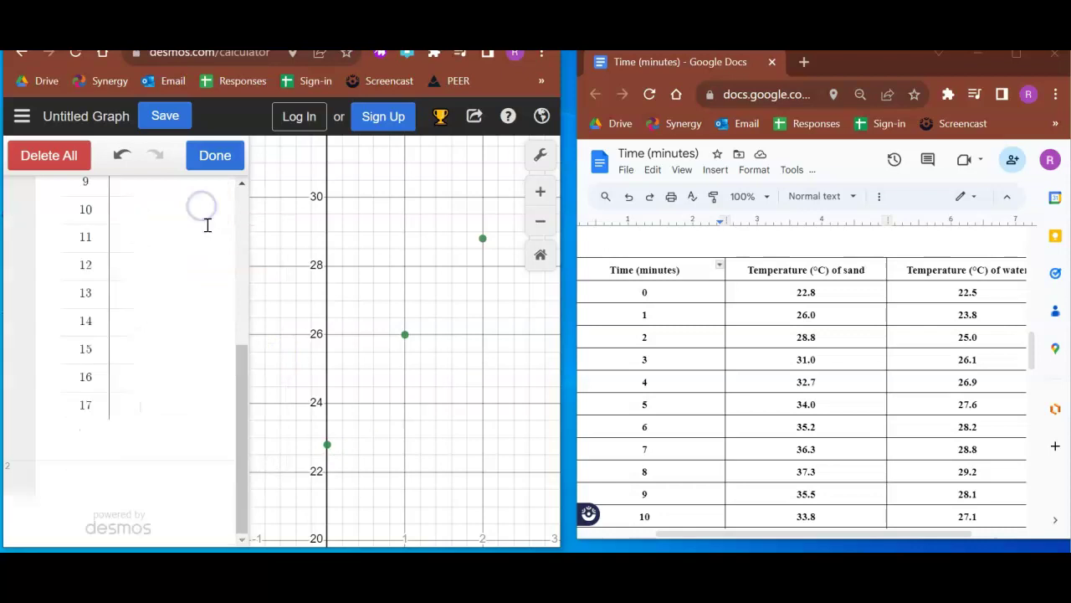
scroll(186, 286, "up", 5)
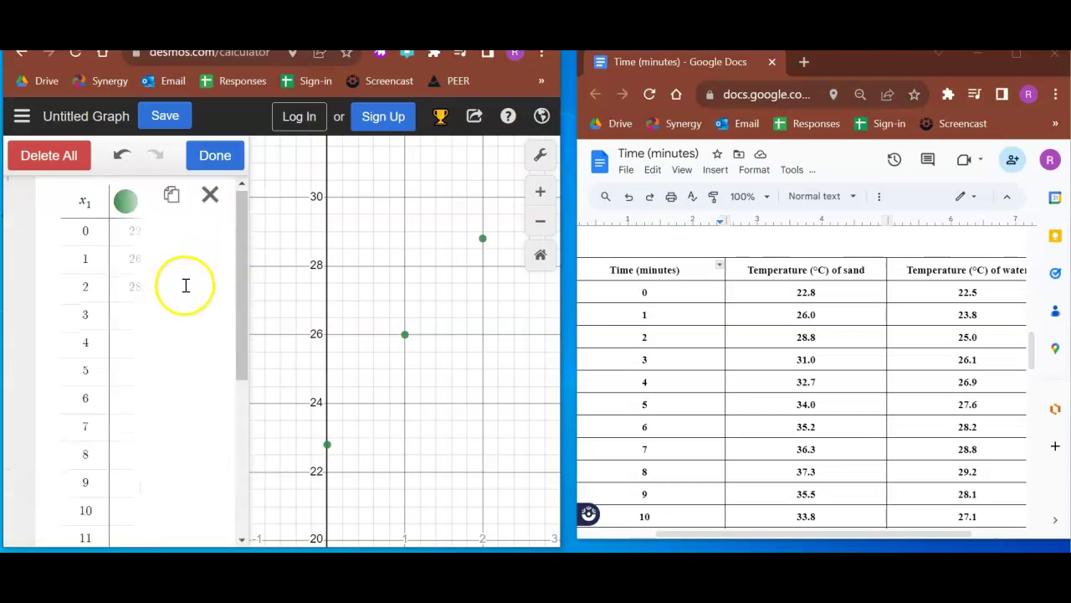
left_click(123, 154)
scroll(189, 311, "down", 5)
scroll(188, 311, "down", 5)
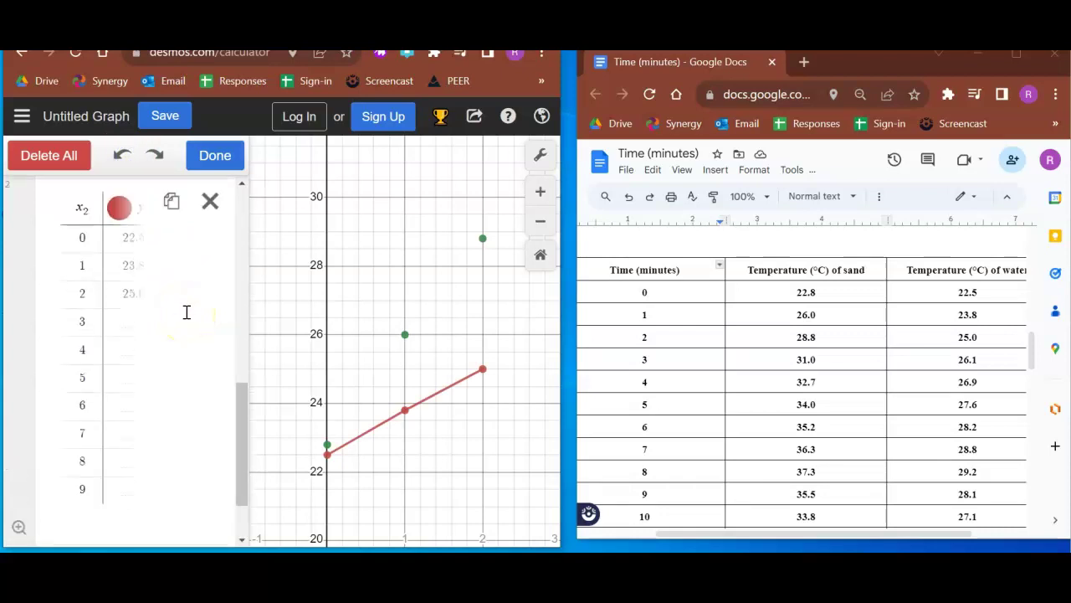
scroll(187, 311, "up", 10)
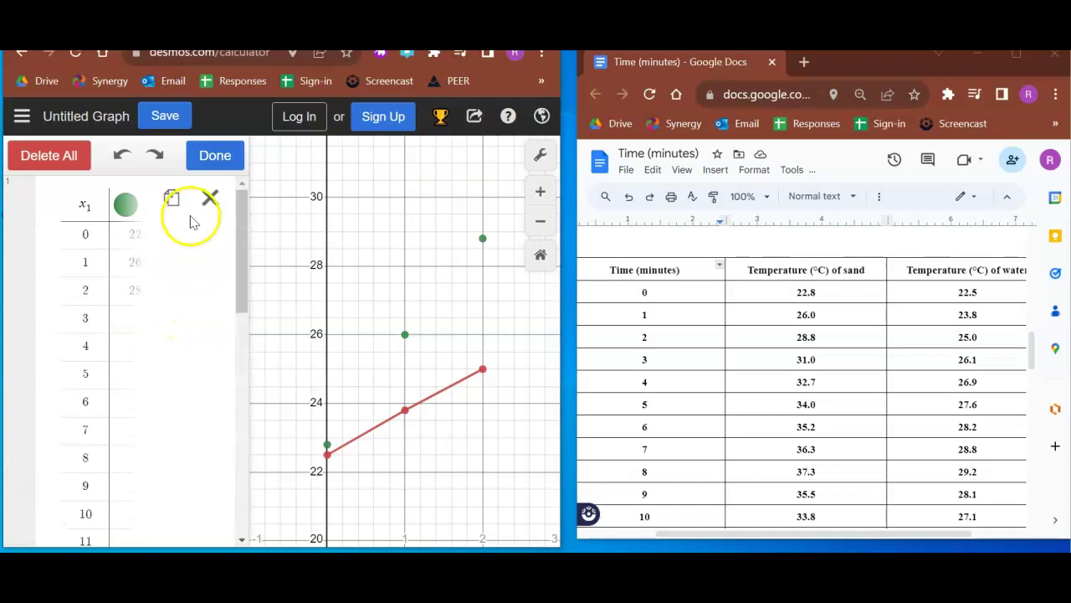
Switch on connecting lines for the green sand y1 series.
left_click(125, 204)
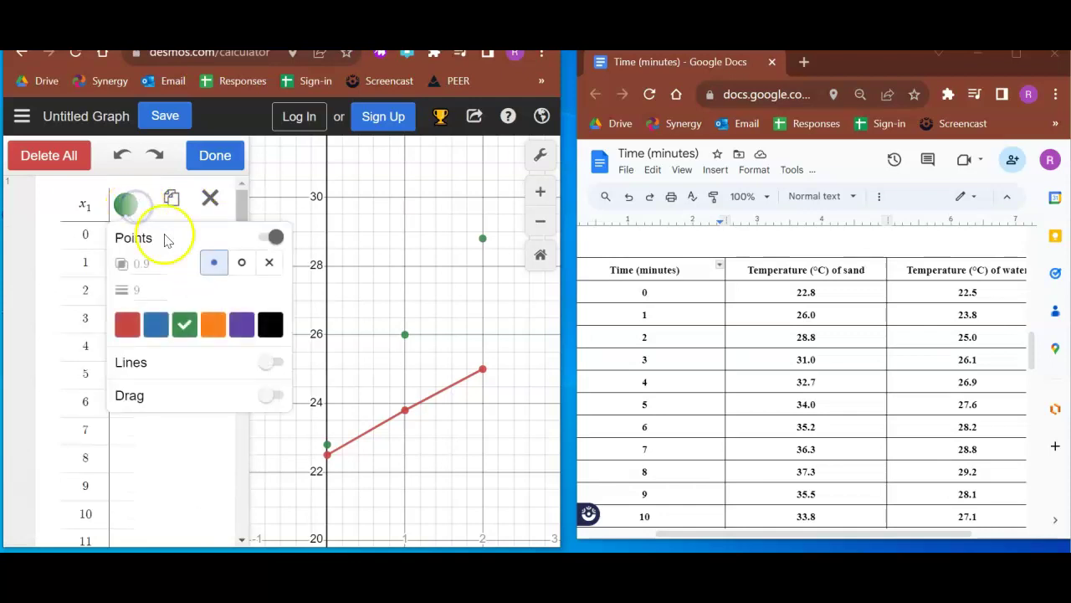
left_click(272, 361)
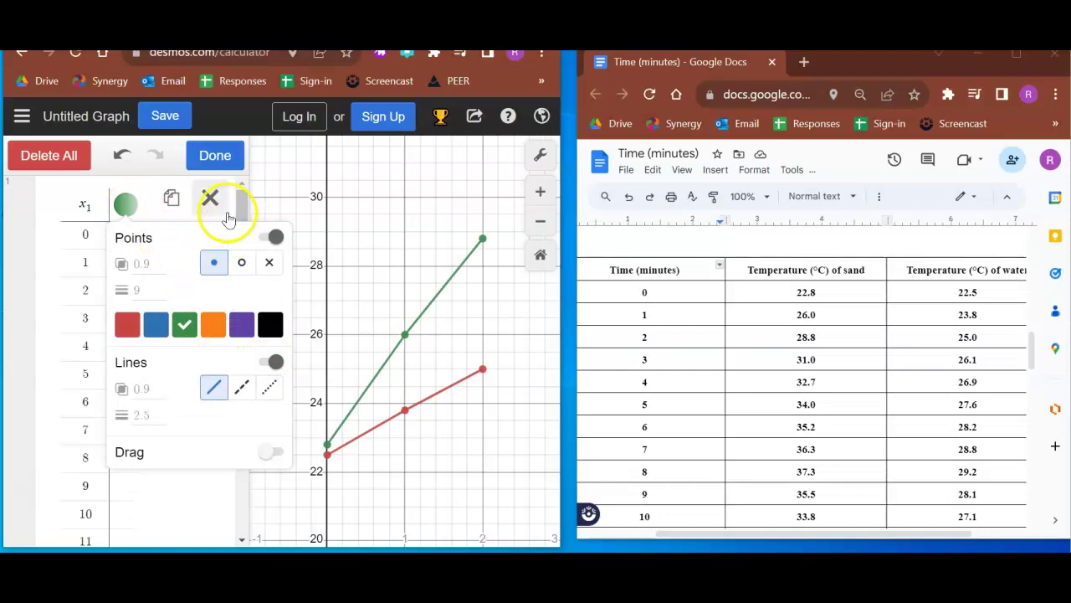
mouse_move(69, 222)
left_mouse_down()
mouse_move(67, 243)
mouse_move(53, 240)
left_mouse_up()
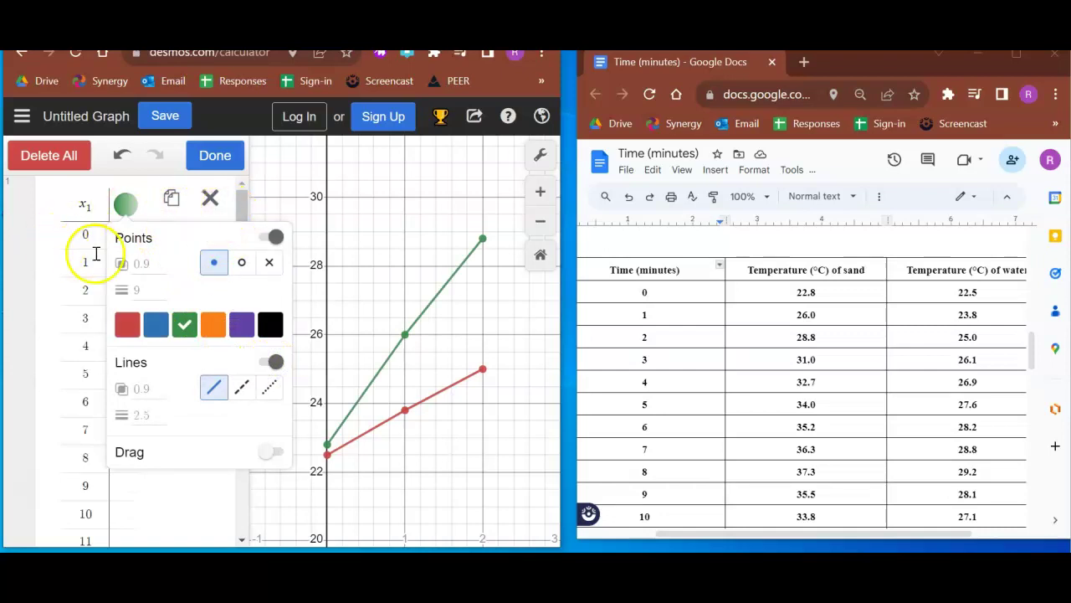
Scroll down the expression list, leaving the connected green and red lines on the graph.
scroll(45, 240, "down", 2)
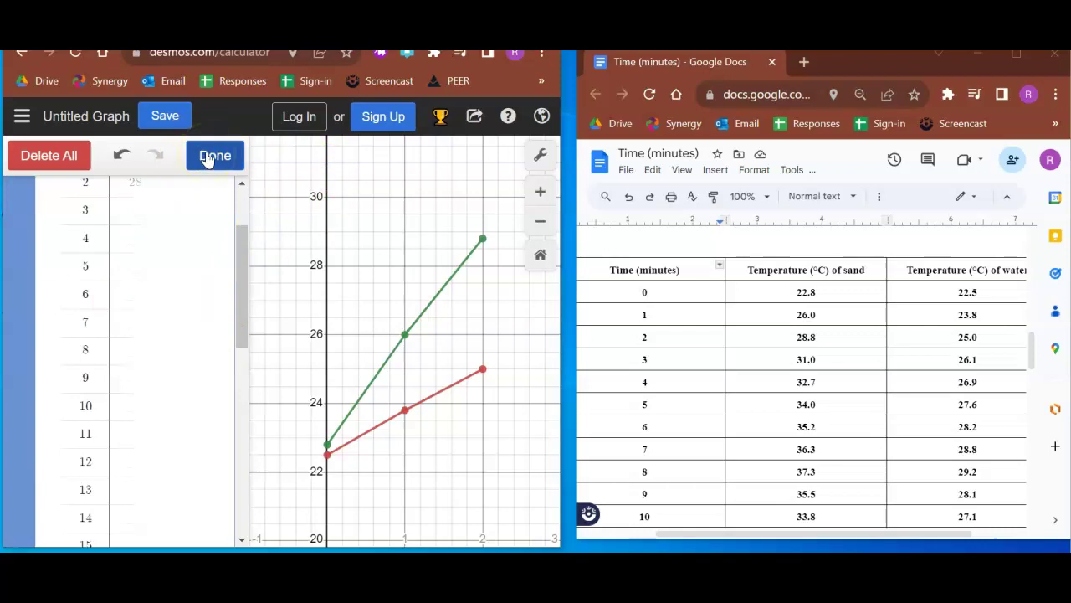
Exit edit mode and enter 31.0 as the sand temperature at minute 3.
left_click(209, 158)
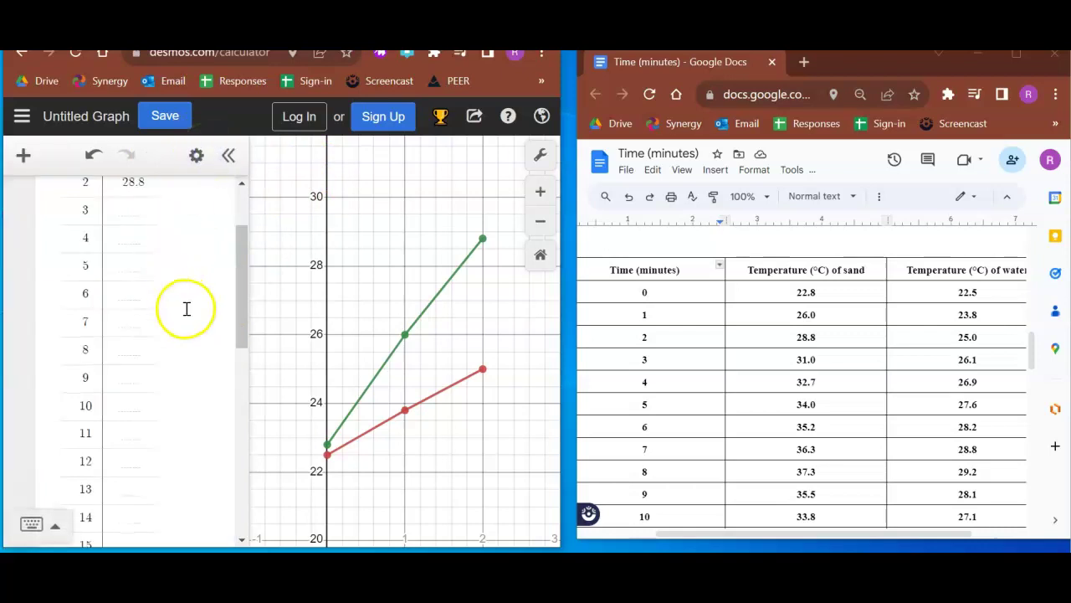
left_click(131, 212)
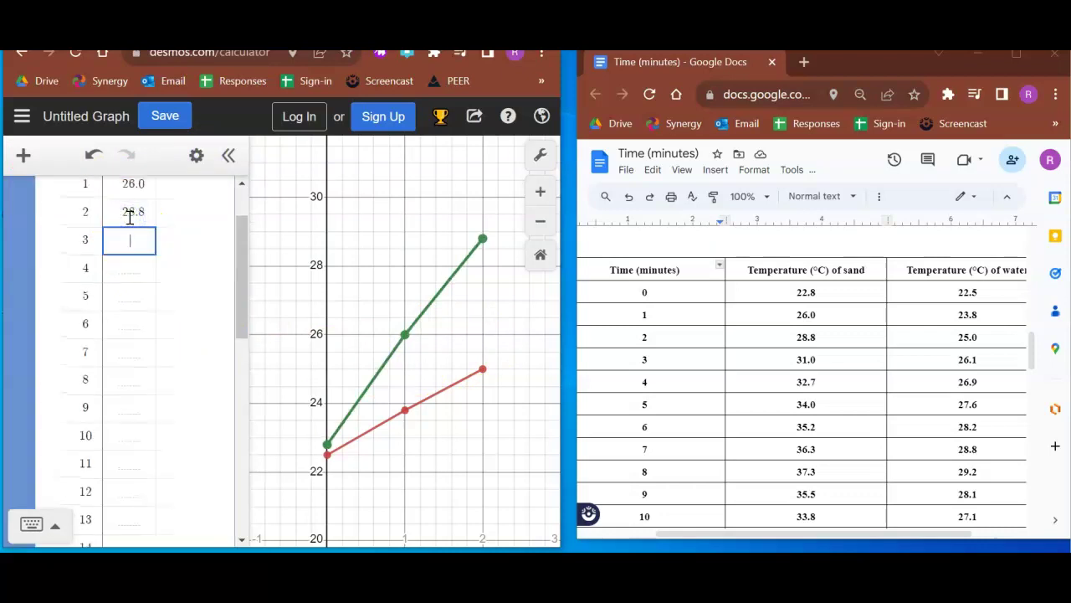
type("31.0")
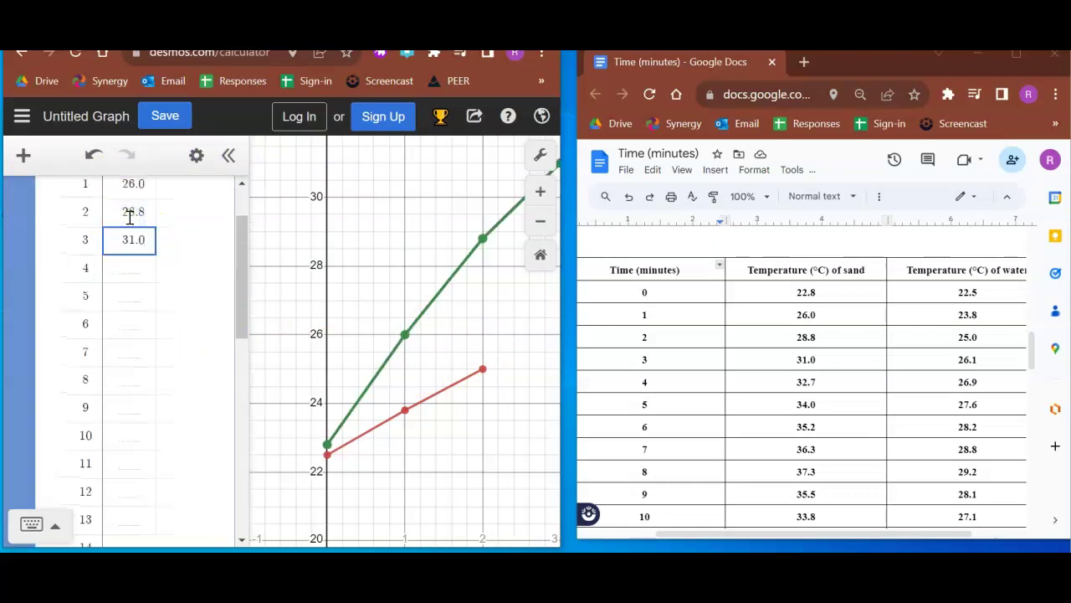